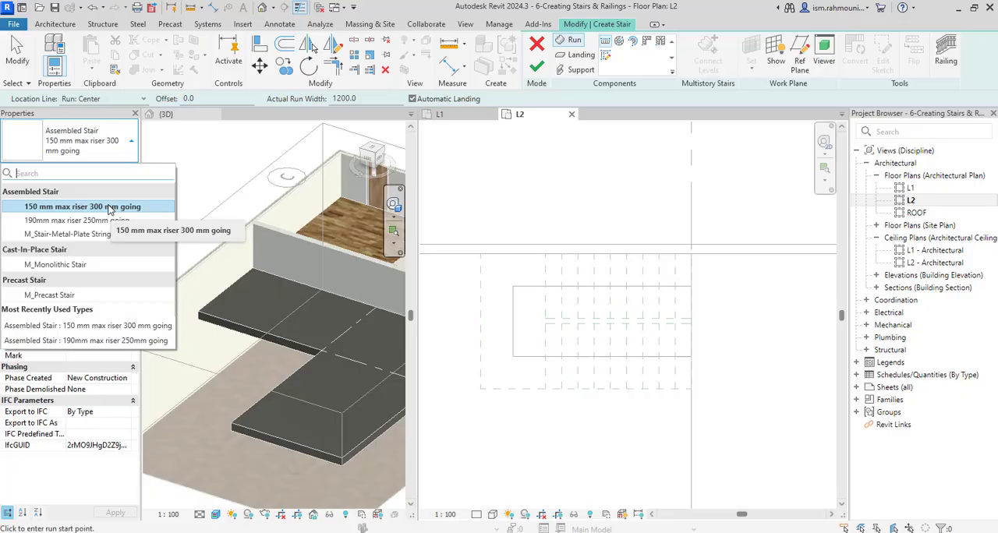
Set the stair type to Assembled Stair 150 mm max riser 300 mm going, with base level L1 and top level L2
{"action": "left_click", "coordinate": [110, 207]}
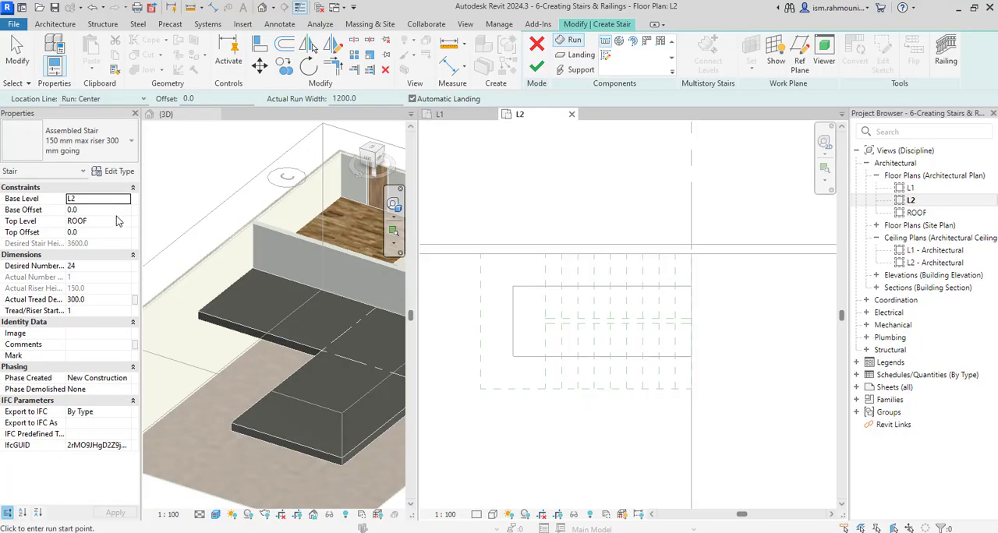
{"action": "left_click", "coordinate": [127, 200]}
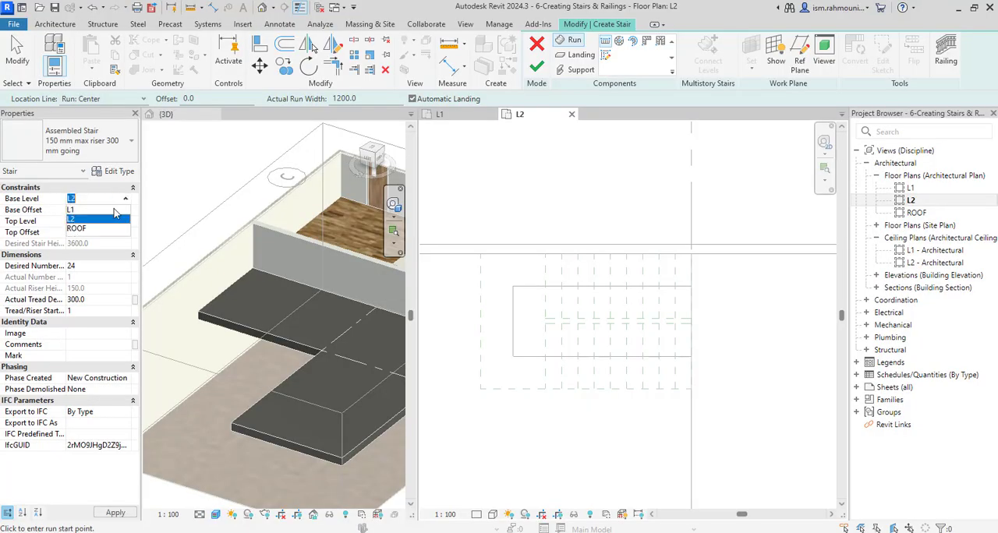
{"action": "left_click", "coordinate": [115, 210]}
{"action": "left_click", "coordinate": [117, 221]}
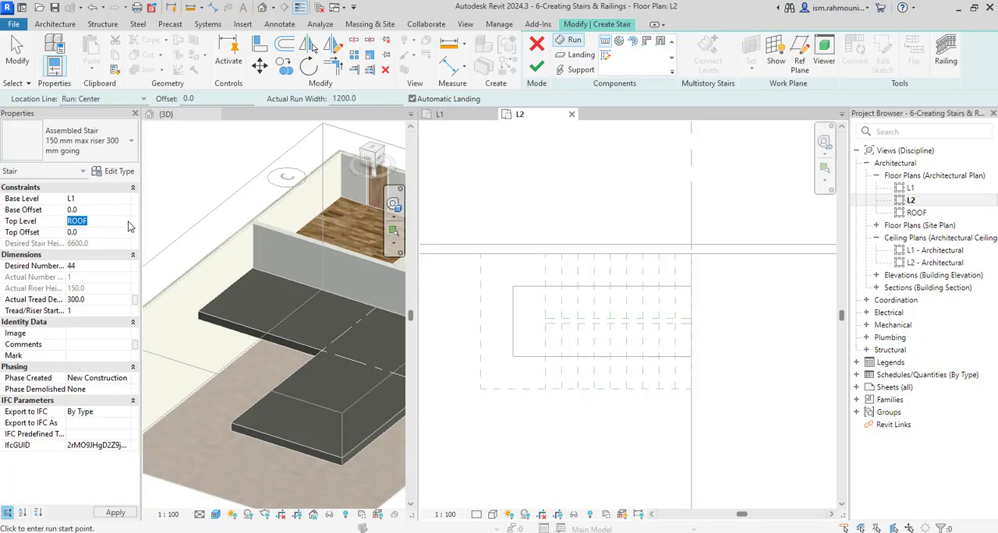
{"action": "left_click", "coordinate": [125, 221]}
{"action": "left_click", "coordinate": [74, 251]}
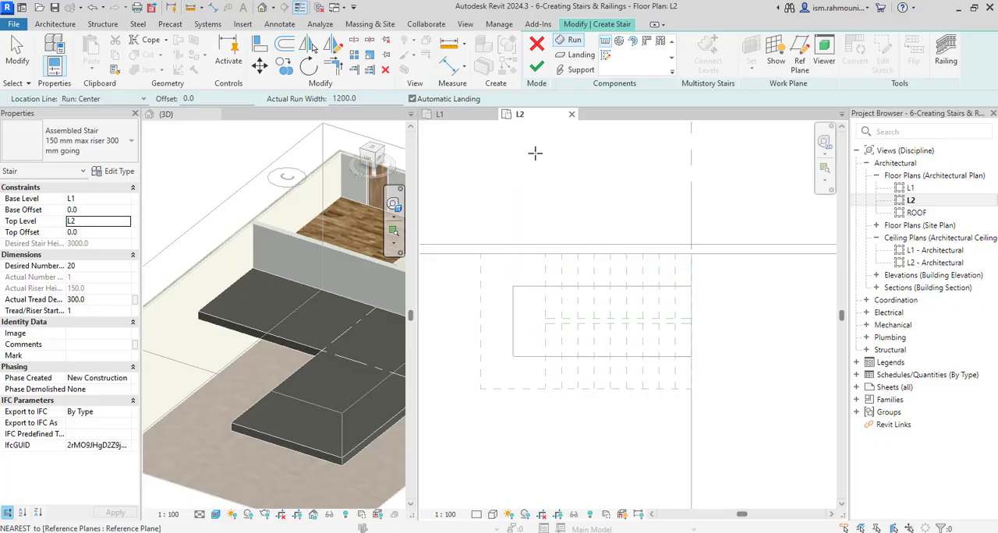
Draw two parallel 2700 mm stair runs along the U-shaped guide line with an automatic landing, and finish the stair
{"action": "left_click", "coordinate": [578, 45]}
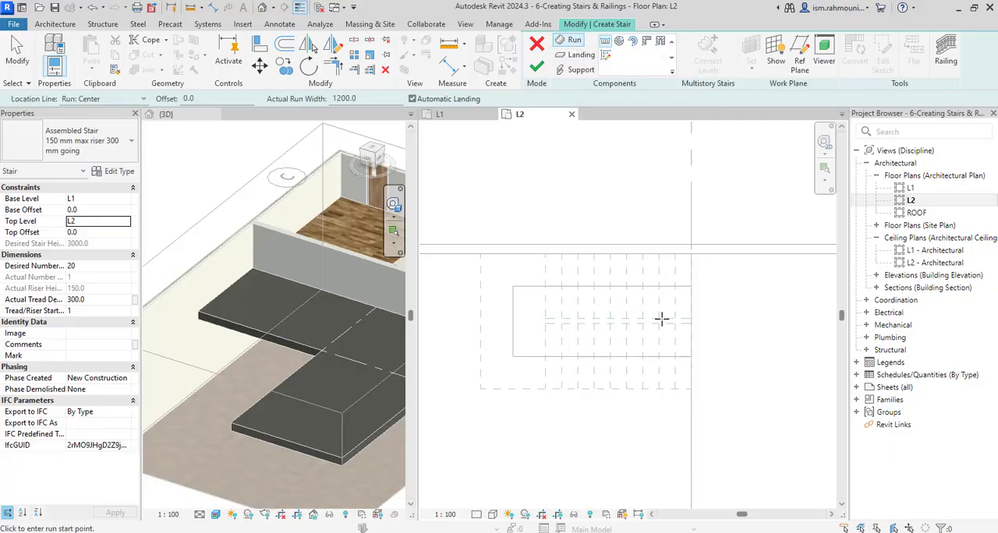
{"action": "left_click", "coordinate": [691, 356]}
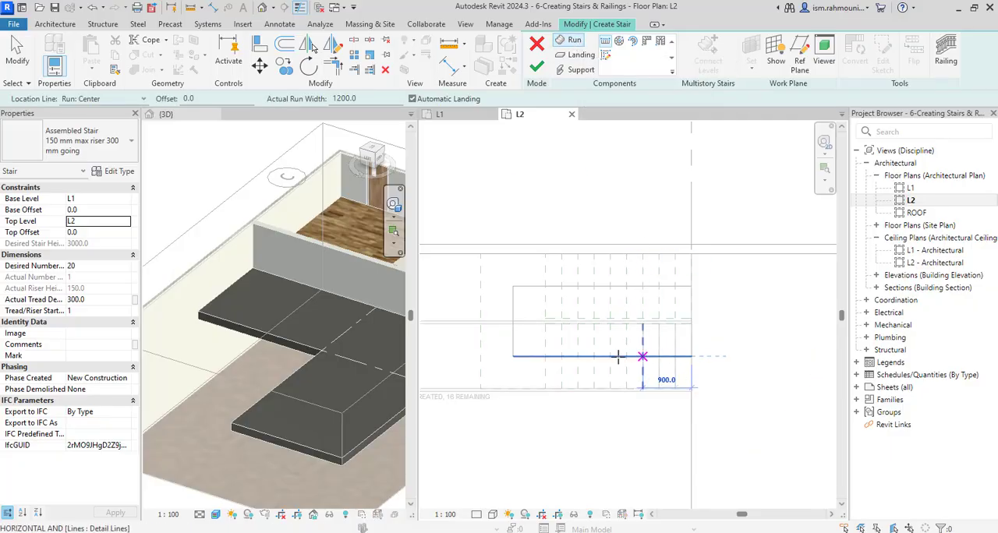
{"action": "left_click", "coordinate": [546, 356]}
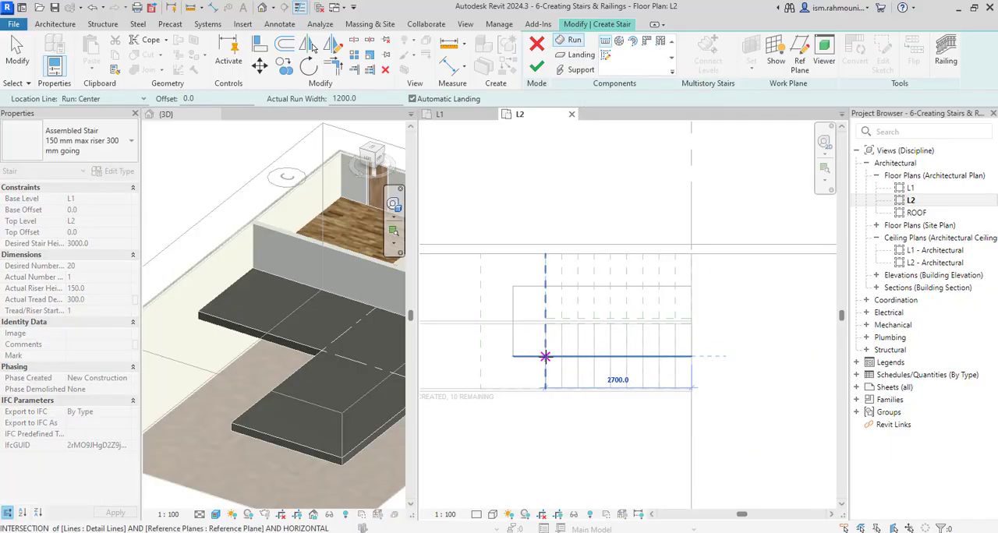
{"action": "left_click", "coordinate": [546, 287]}
{"action": "left_click", "coordinate": [692, 286]}
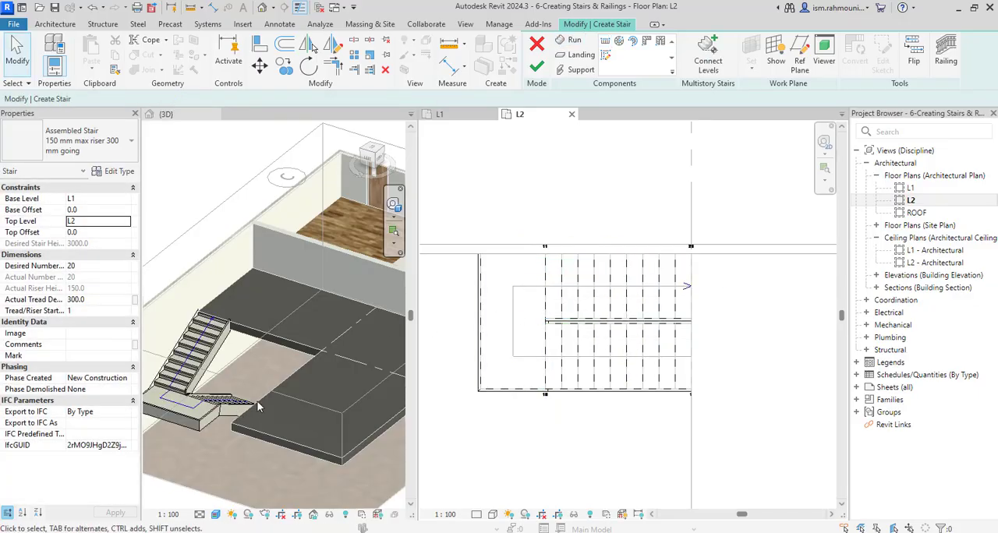
{"action": "scroll", "coordinate": [262, 400], "scroll_direction": "down", "scroll_amount": 1}
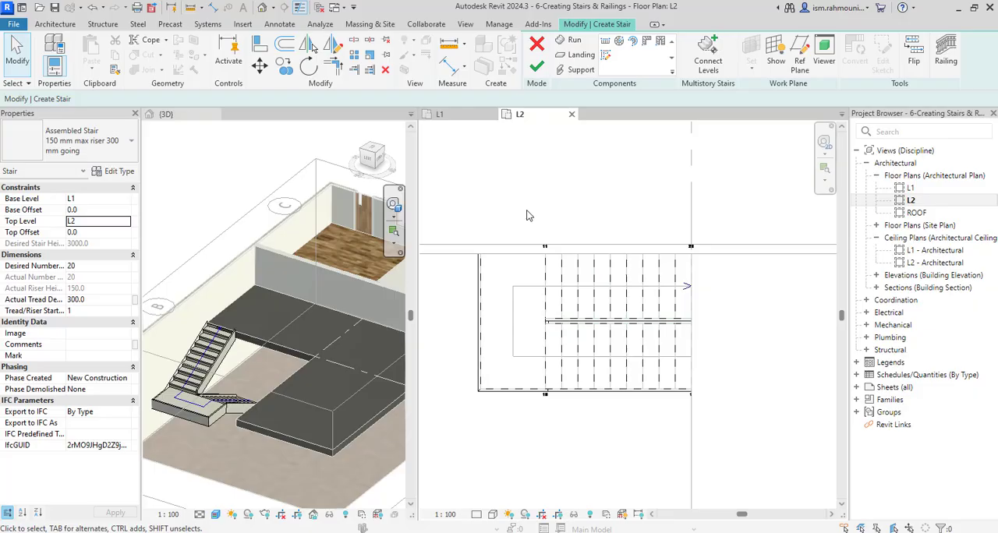
{"action": "left_click", "coordinate": [537, 68]}
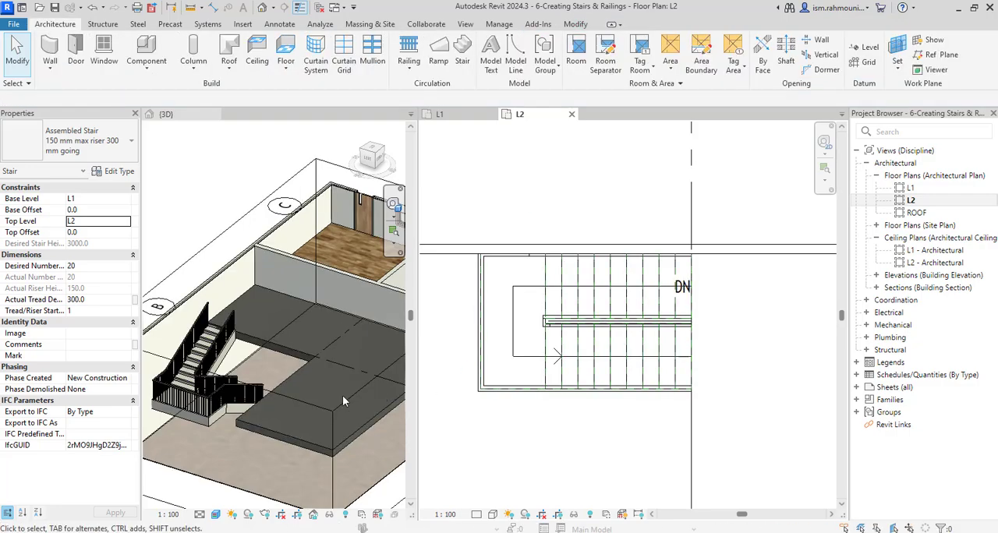
Inspect the finished U-shaped stair in 3D and delete it from the model
{"action": "scroll", "coordinate": [187, 405], "scroll_direction": "up", "scroll_amount": 4}
{"action": "middle_click_drag", "start_coordinate": [215, 423], "coordinate": [259, 455]}
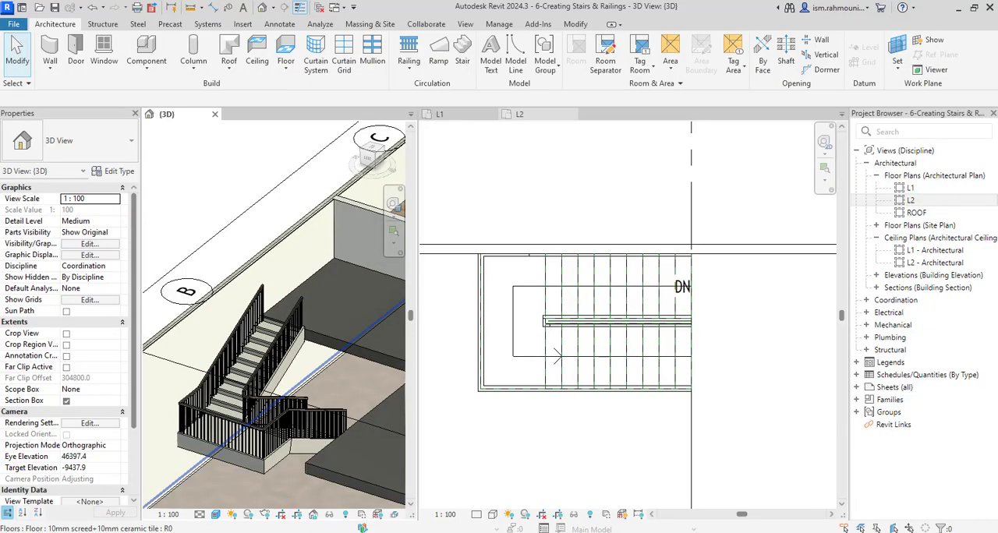
{"action": "scroll", "coordinate": [664, 350], "scroll_direction": "down", "scroll_amount": 1}
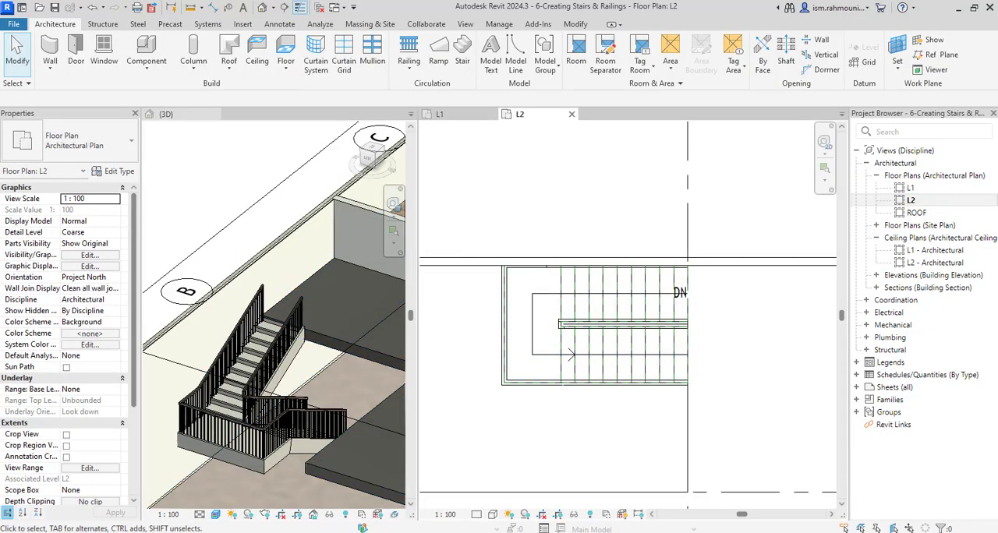
{"action": "left_click", "coordinate": [600, 375]}
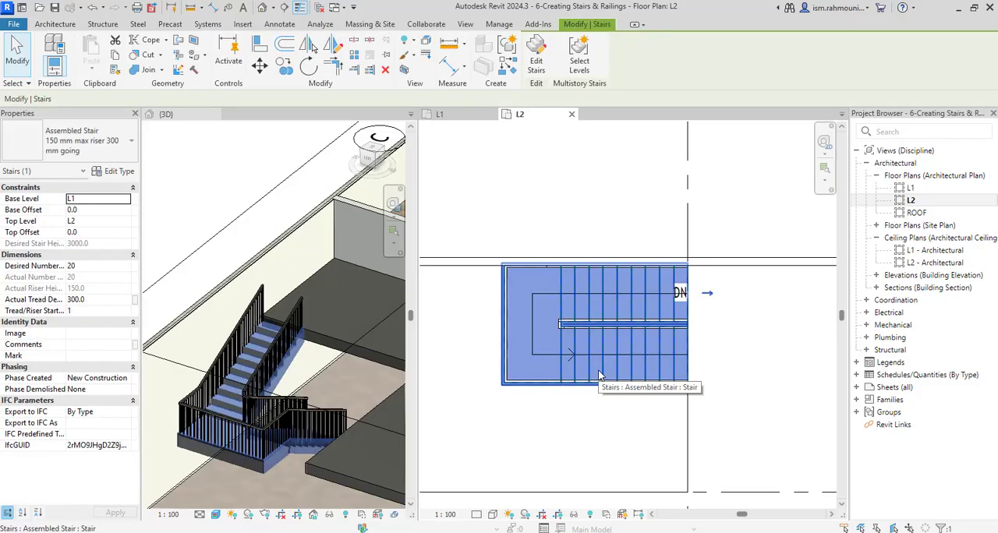
{"action": "key", "text": "Escape"}
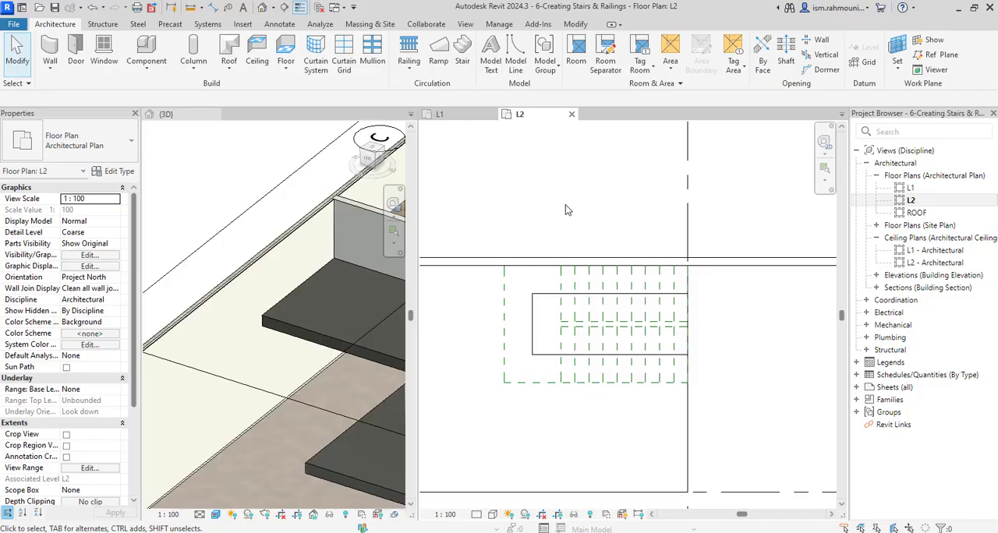
Start a sketched stair run on plan L1 and draw its three-sided outer boundary, 3900 mm by 2500 mm, along the reference outline
{"action": "scroll", "coordinate": [621, 326], "scroll_direction": "down", "scroll_amount": 1}
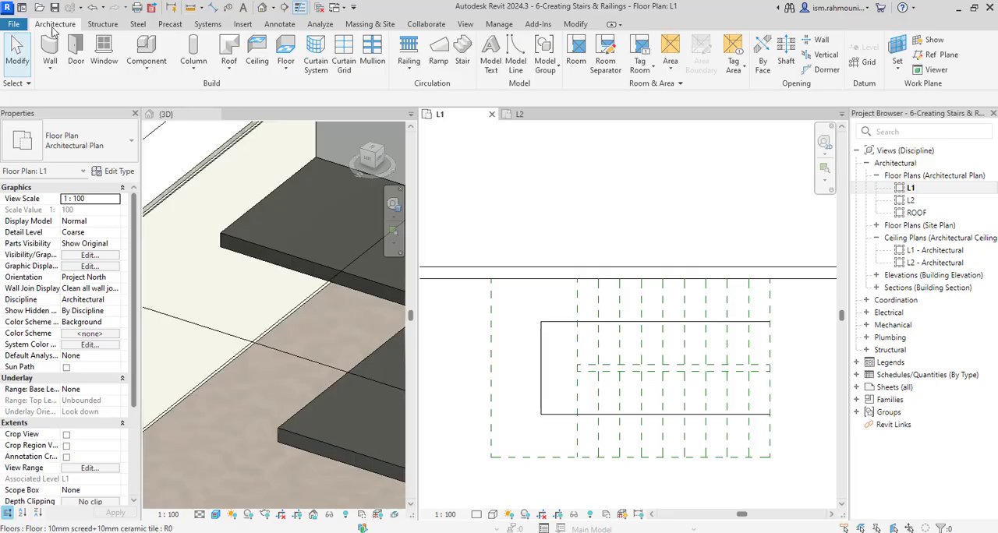
{"action": "left_click", "coordinate": [461, 53]}
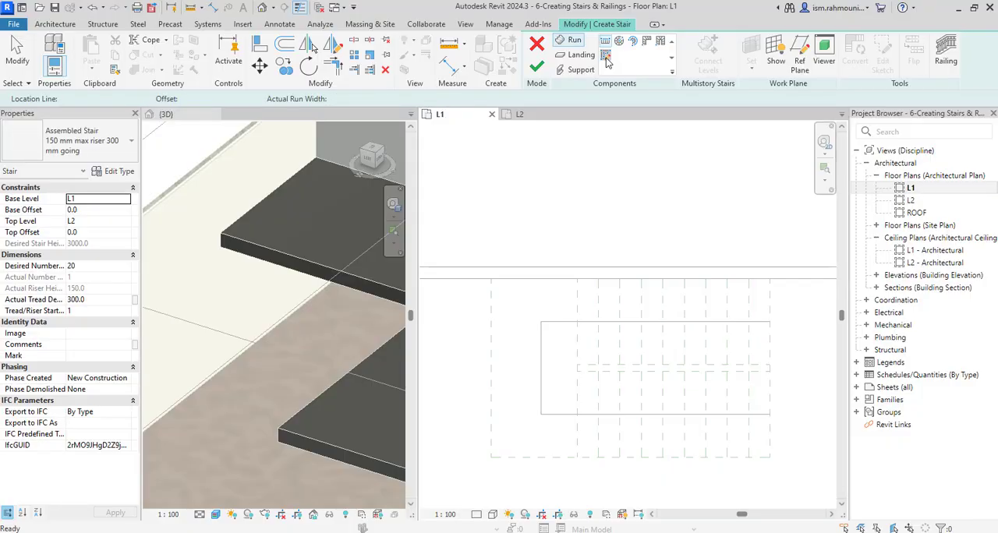
{"action": "left_click", "coordinate": [609, 63]}
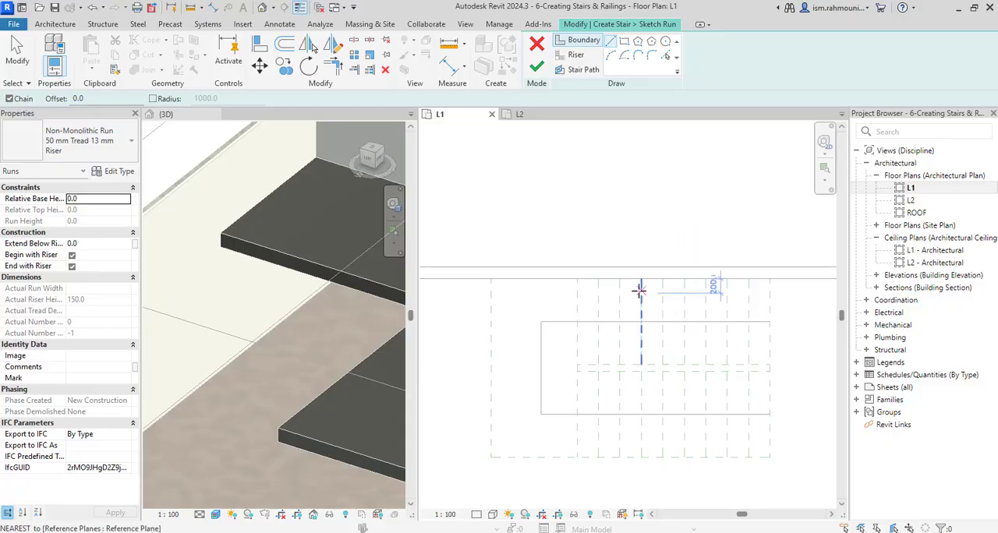
{"action": "left_click", "coordinate": [577, 43]}
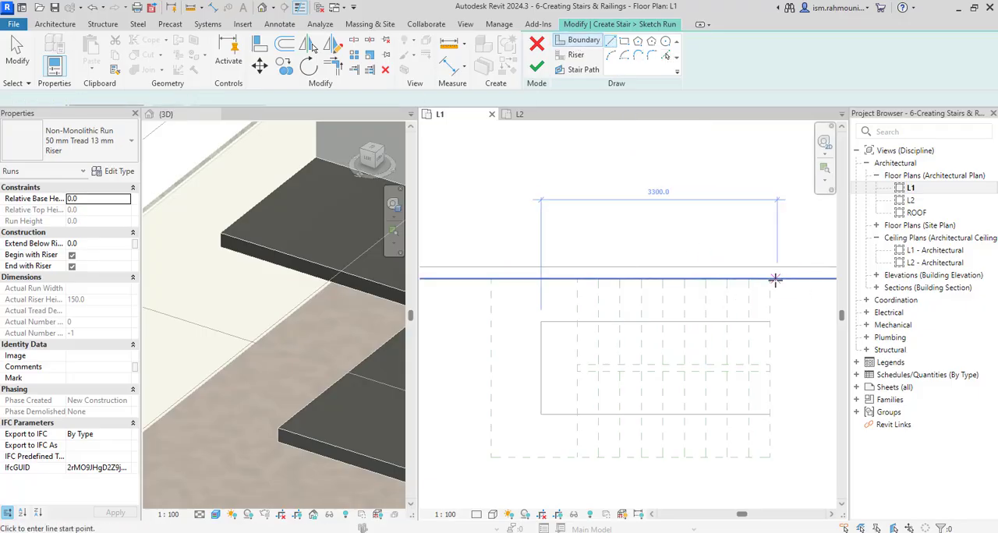
{"action": "left_click", "coordinate": [491, 278]}
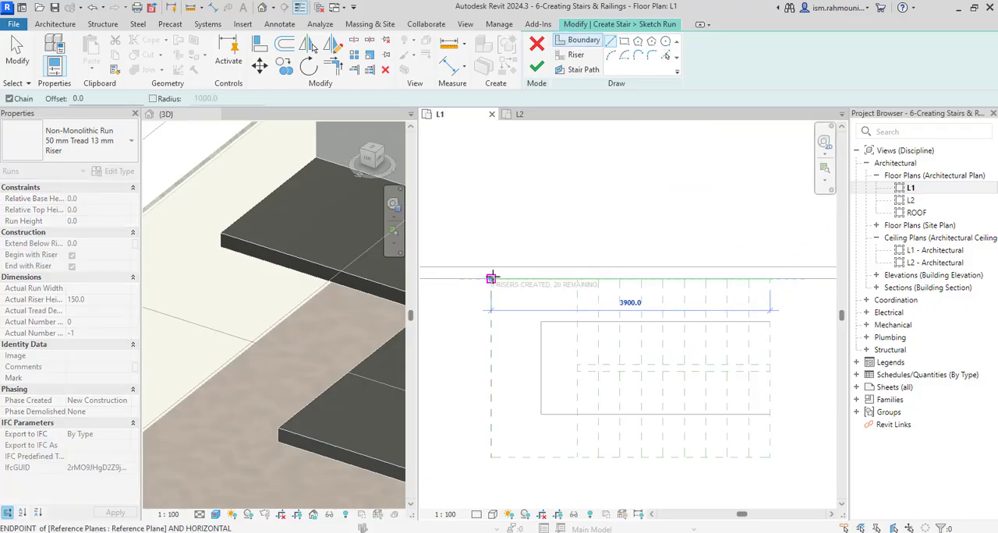
{"action": "left_click", "coordinate": [492, 458]}
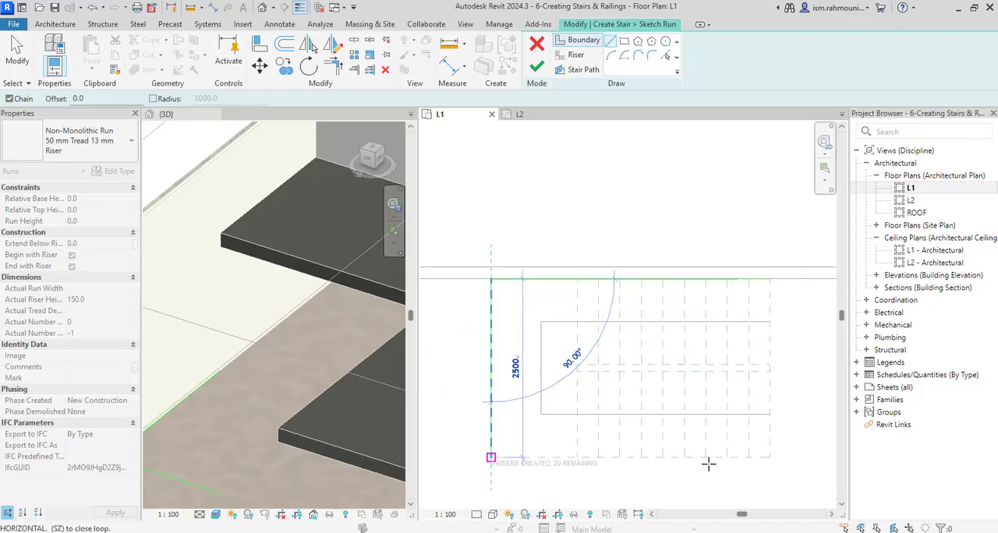
{"action": "left_click", "coordinate": [767, 458]}
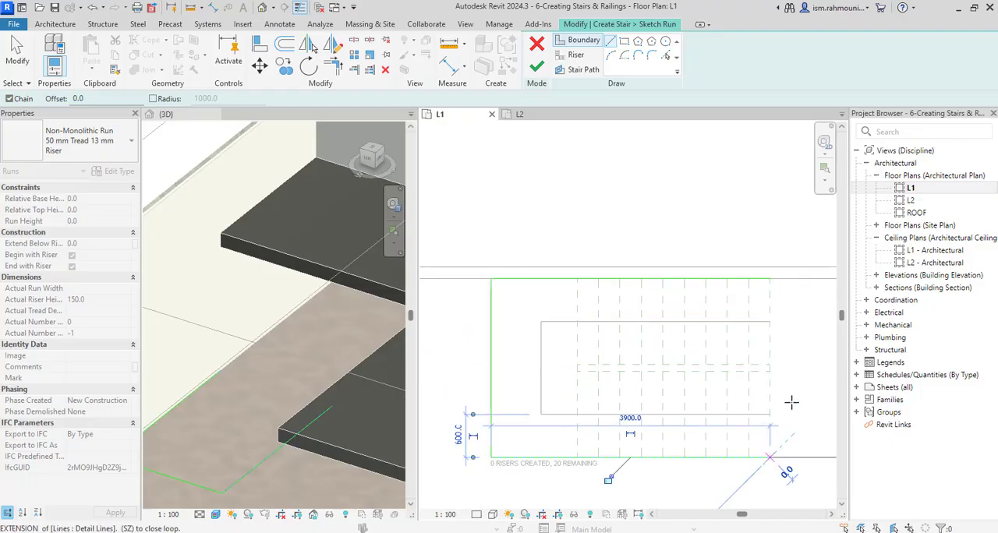
{"action": "key", "text": "Escape"}
Draw the inner boundary as two parallel 2700 mm lines 100 mm apart, joined at the landing end
{"action": "left_click", "coordinate": [771, 371]}
{"action": "scroll", "coordinate": [763, 368], "scroll_direction": "up", "scroll_amount": 3}
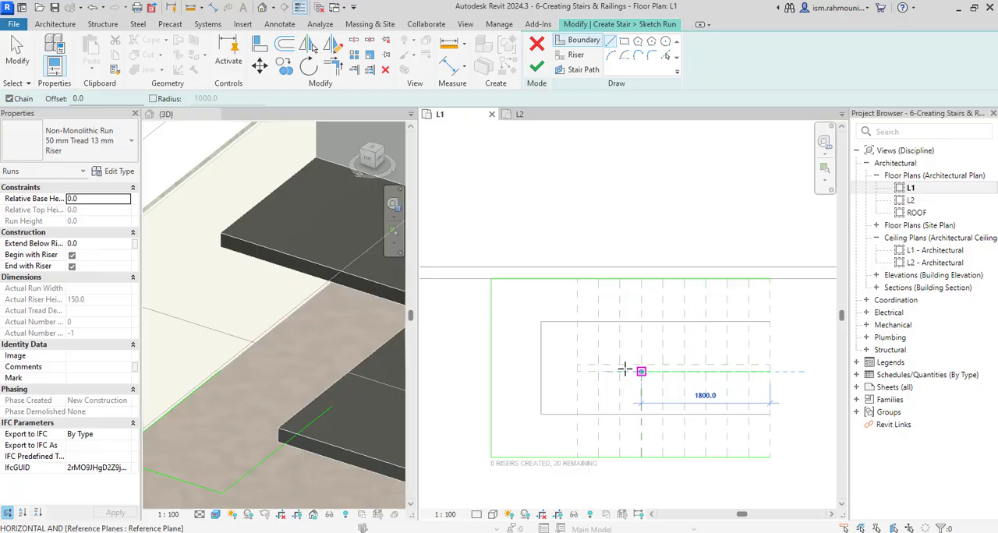
{"action": "left_click", "coordinate": [556, 376]}
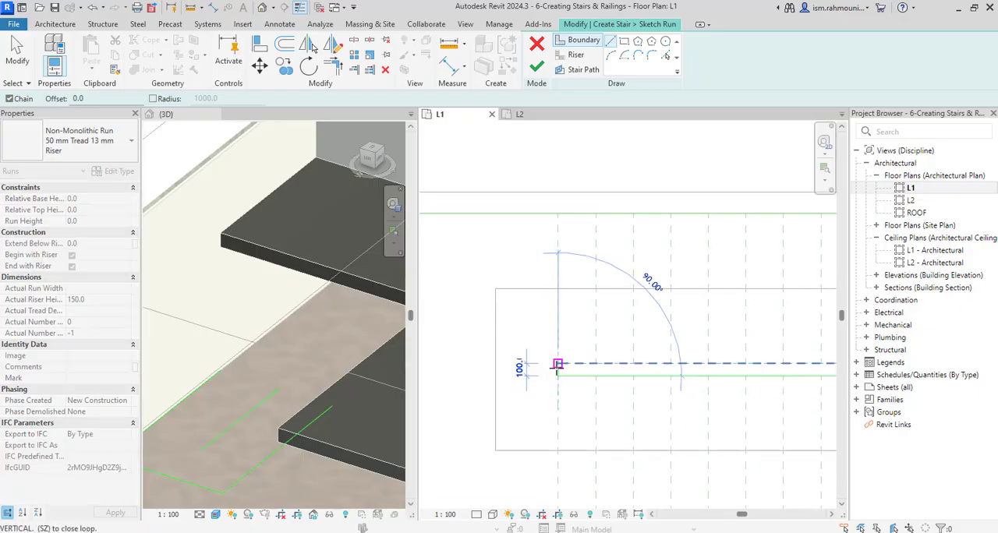
{"action": "scroll", "coordinate": [557, 373], "scroll_direction": "down", "scroll_amount": 2}
{"action": "left_click", "coordinate": [751, 364]}
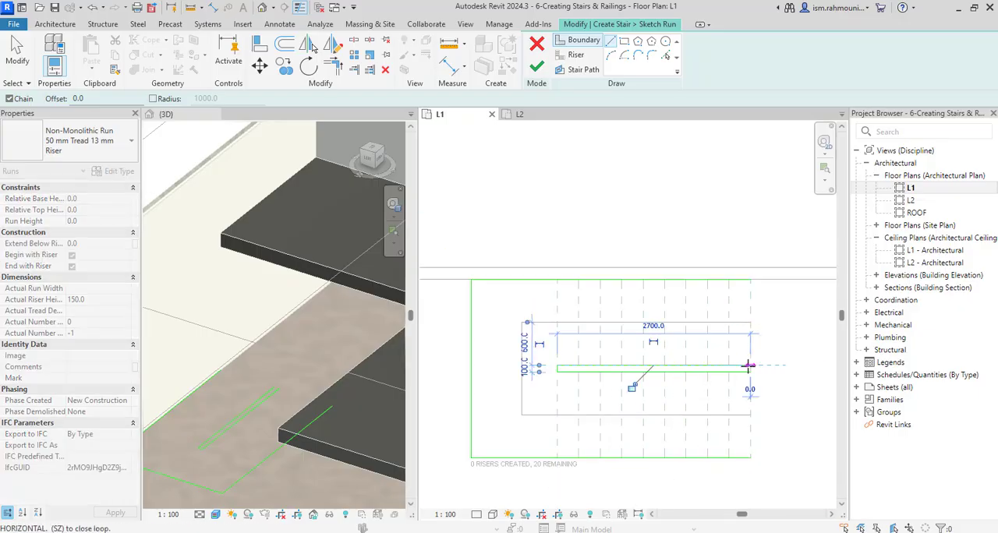
{"action": "key", "text": "Escape"}
{"action": "key", "text": "Escape"}
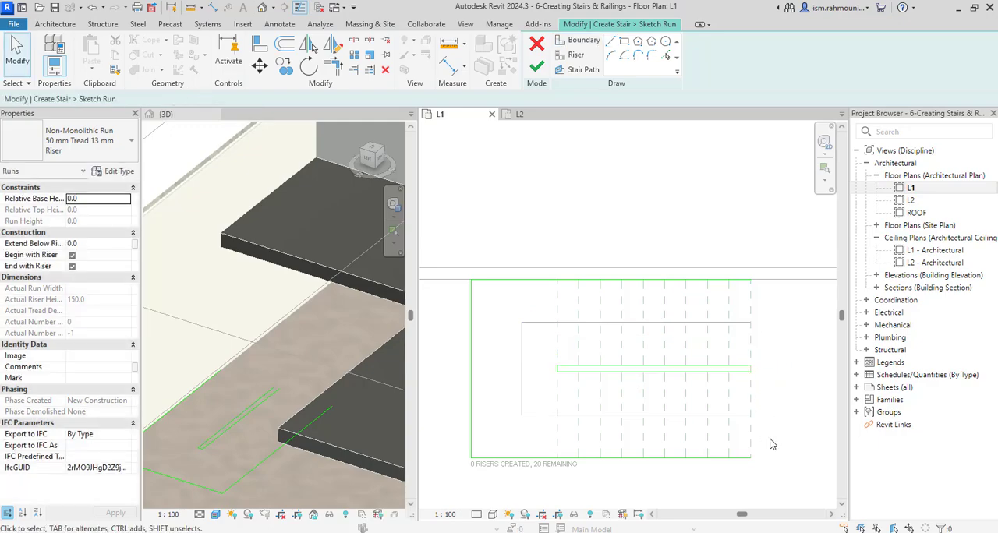
Draw the first riser line at the lower run's open end, from the outer boundary to the inner boundary
{"action": "left_click", "coordinate": [574, 55]}
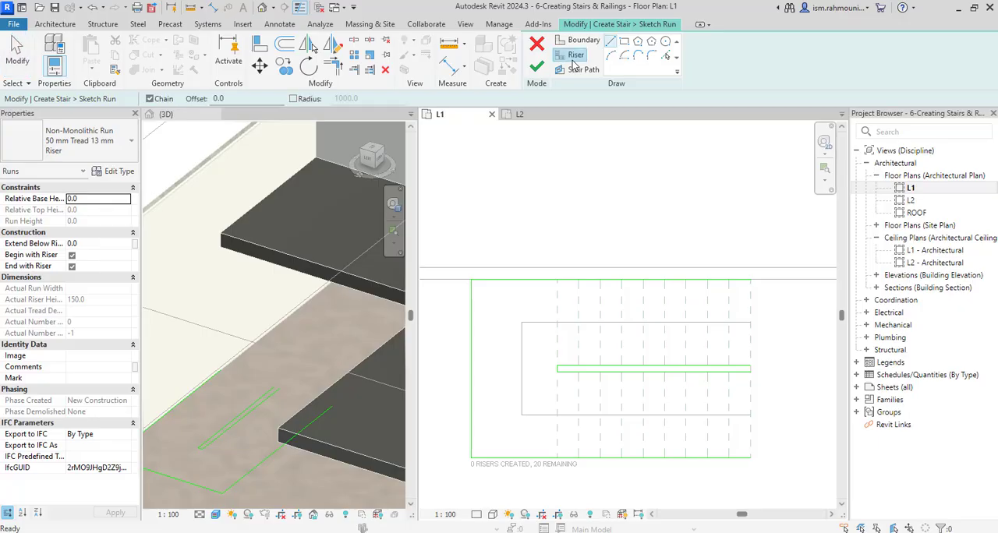
{"action": "left_click", "coordinate": [750, 458]}
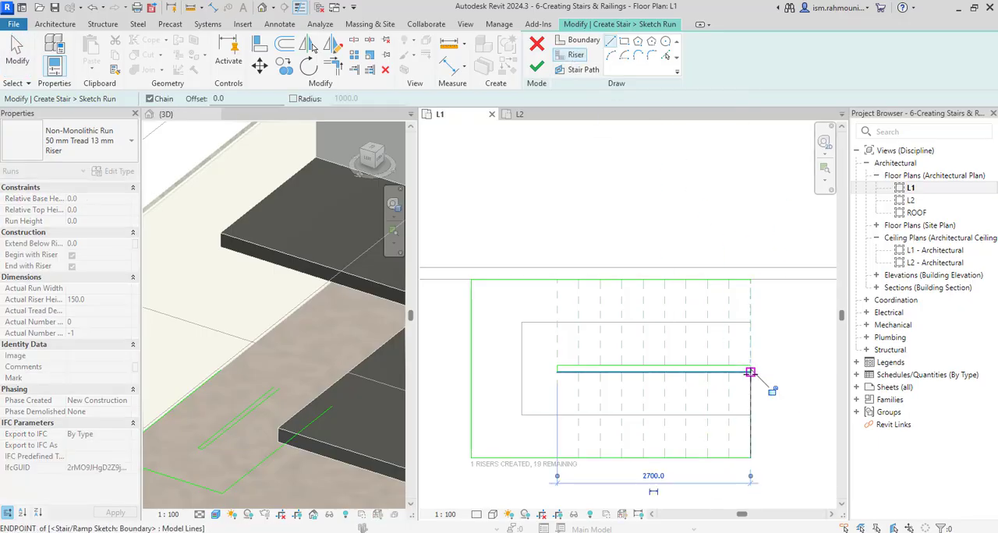
{"action": "left_click", "coordinate": [750, 371]}
{"action": "key", "text": "Escape"}
Add the next eight risers of the lower run by picking the reference planes from the first riser toward the landing
{"action": "left_click", "coordinate": [666, 56]}
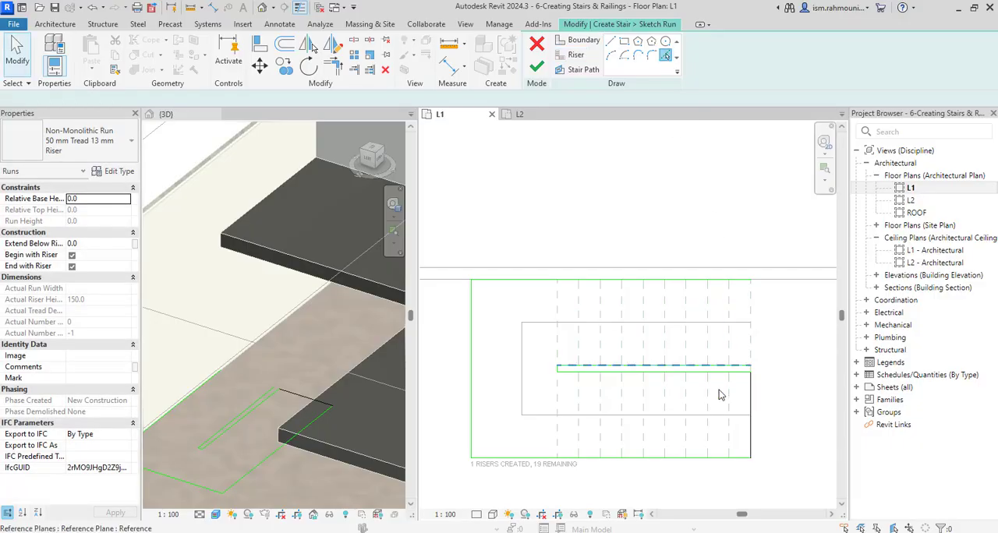
{"action": "left_click", "coordinate": [587, 55]}
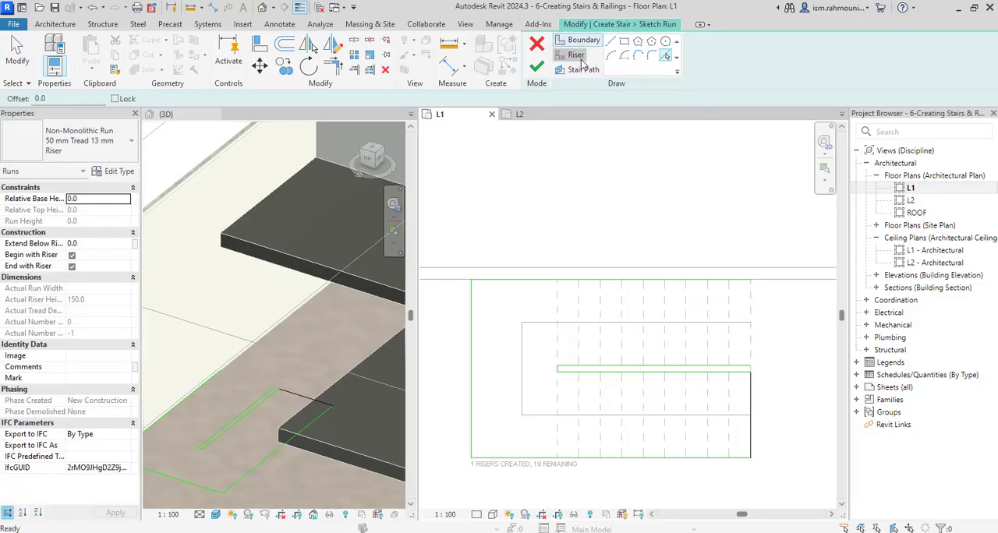
{"action": "left_click", "coordinate": [666, 56]}
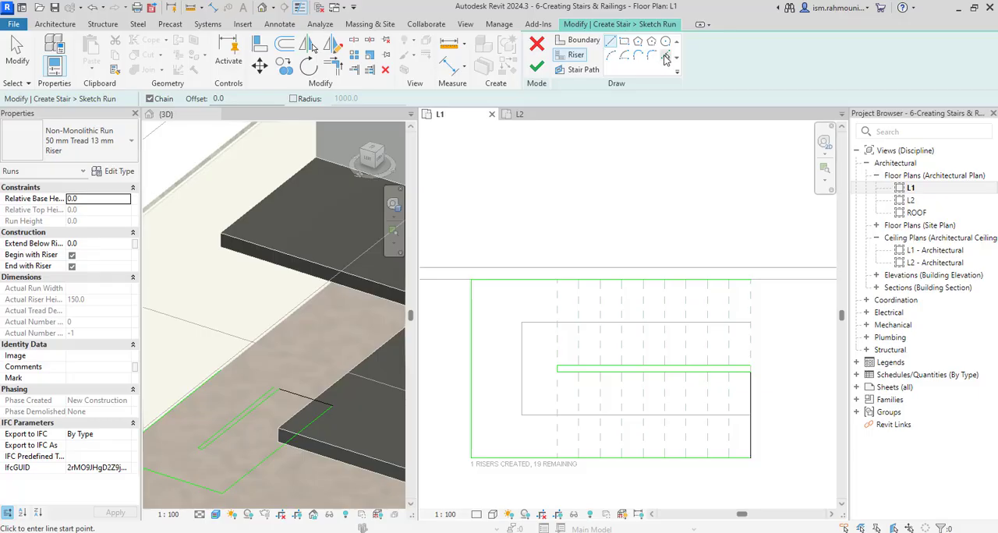
{"action": "left_click", "coordinate": [730, 401]}
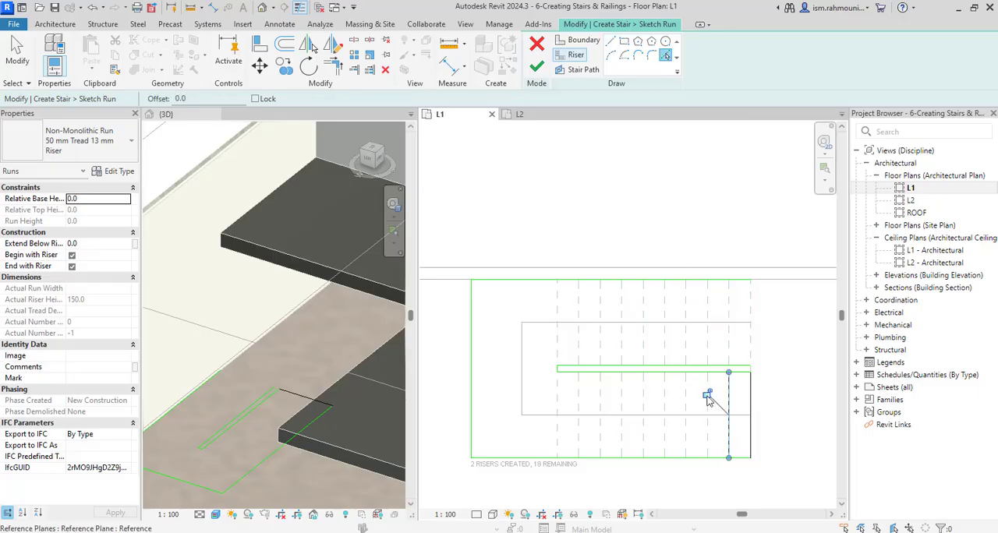
{"action": "left_click", "coordinate": [707, 395]}
{"action": "left_click", "coordinate": [687, 442]}
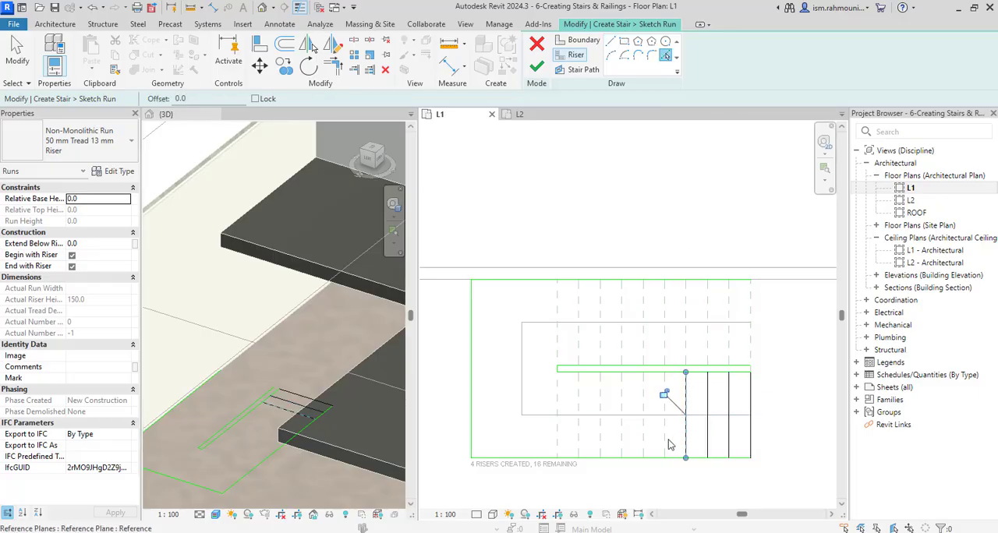
{"action": "left_click", "coordinate": [665, 445]}
{"action": "left_click", "coordinate": [644, 446]}
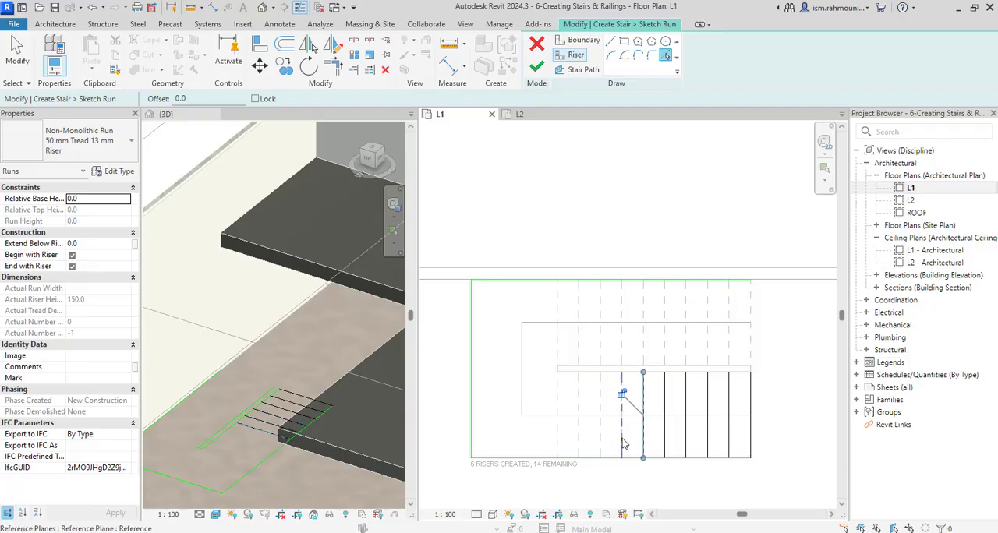
{"action": "left_click", "coordinate": [622, 443]}
{"action": "left_click", "coordinate": [600, 441]}
{"action": "left_click", "coordinate": [579, 440]}
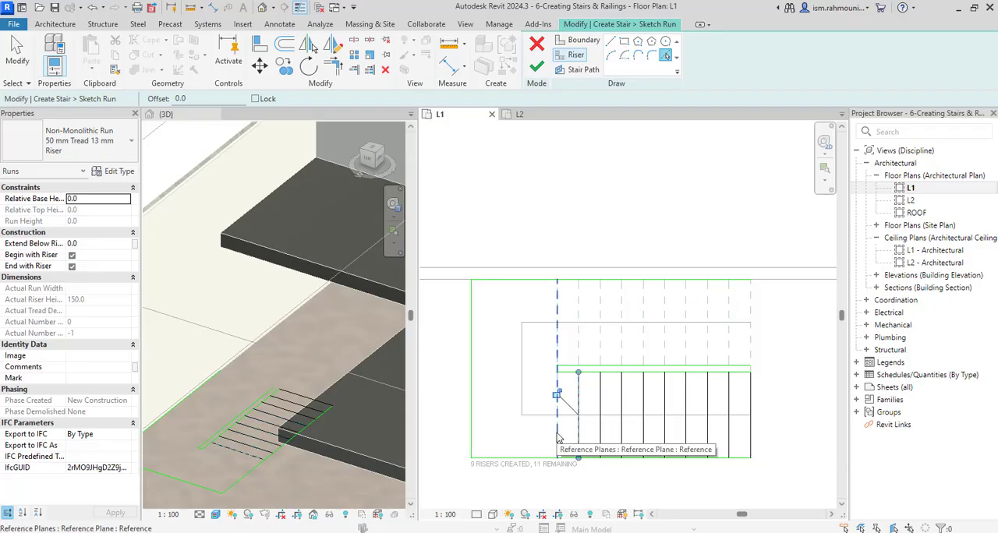
Draw two 1200 mm riser lines along the landing edge, one across the lower run and one across the upper run
{"action": "left_click", "coordinate": [613, 42]}
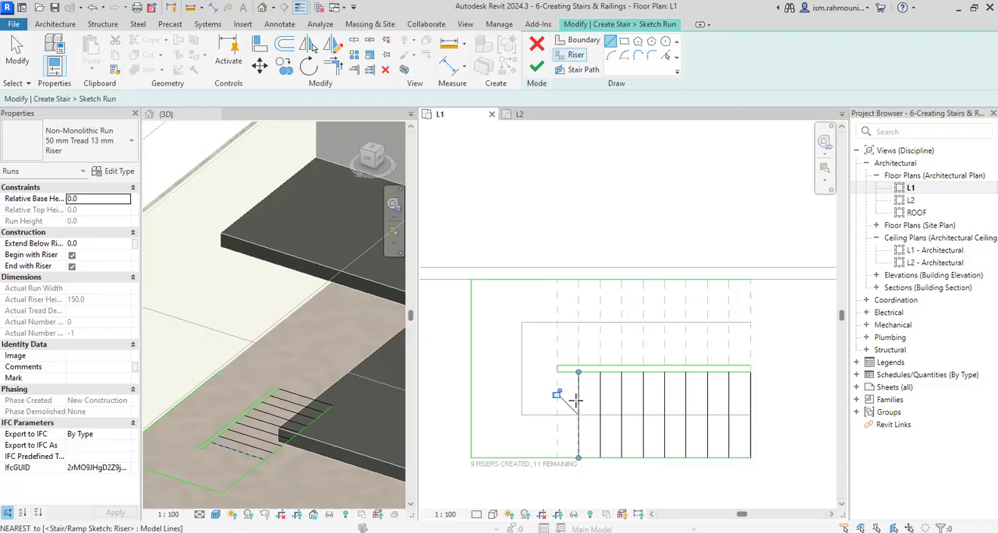
{"action": "left_click", "coordinate": [557, 458]}
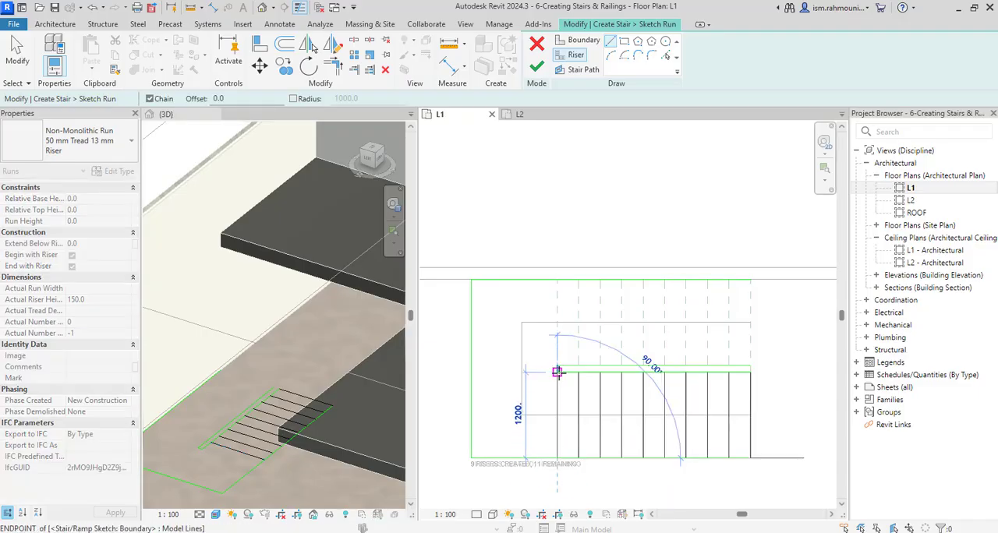
{"action": "left_click", "coordinate": [557, 365]}
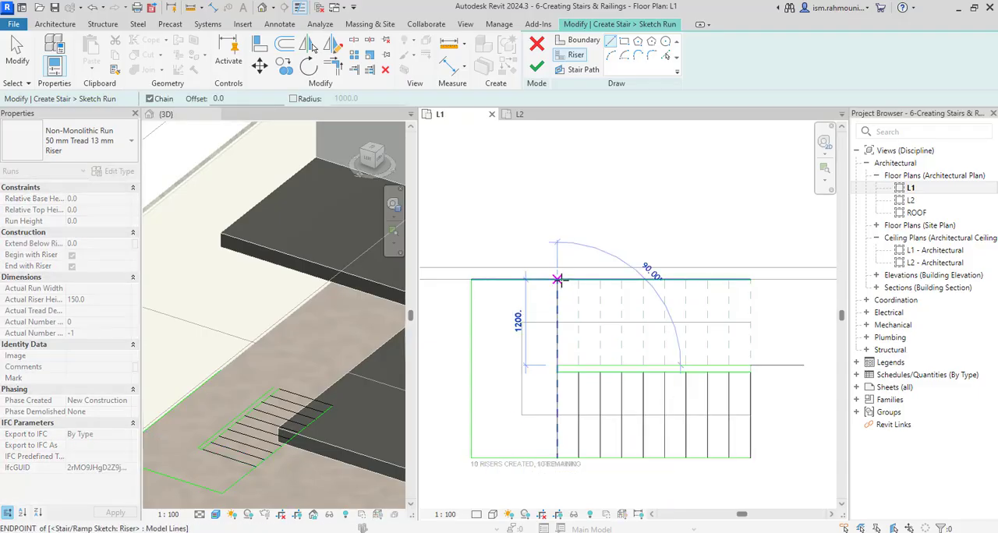
{"action": "left_click", "coordinate": [557, 279]}
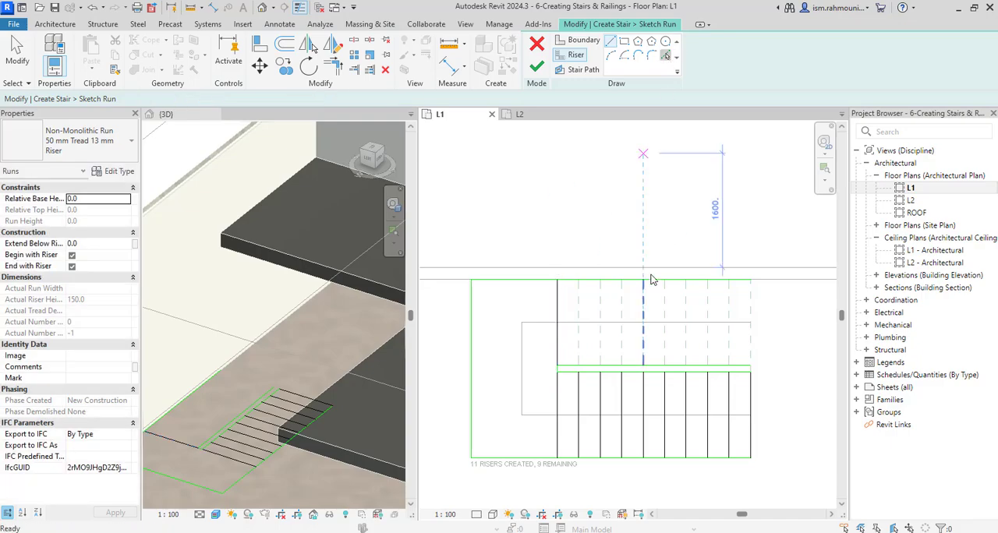
Add the next eight risers of the upper run by picking the reference planes from the landing toward the open end
{"action": "left_click", "coordinate": [665, 54]}
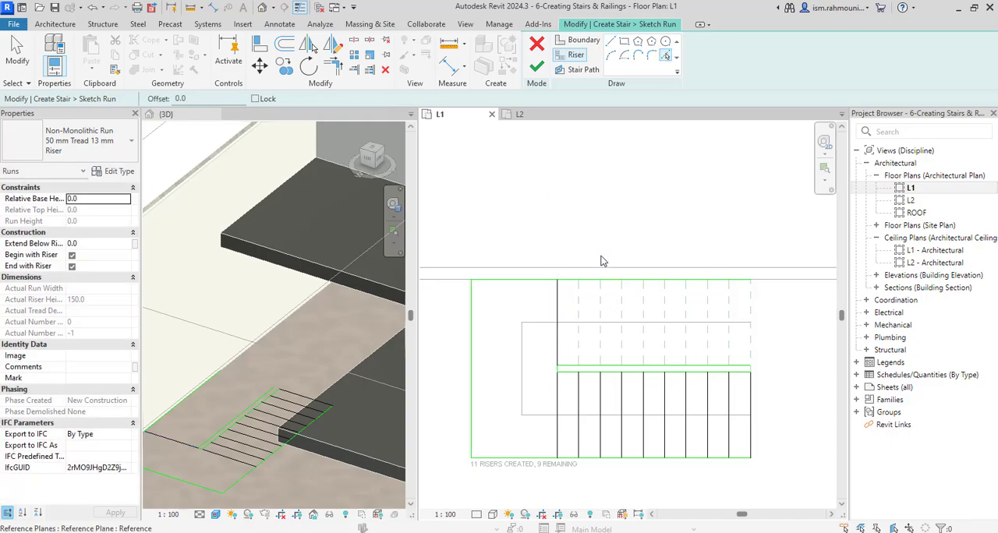
{"action": "left_click", "coordinate": [581, 307]}
{"action": "left_click", "coordinate": [599, 307]}
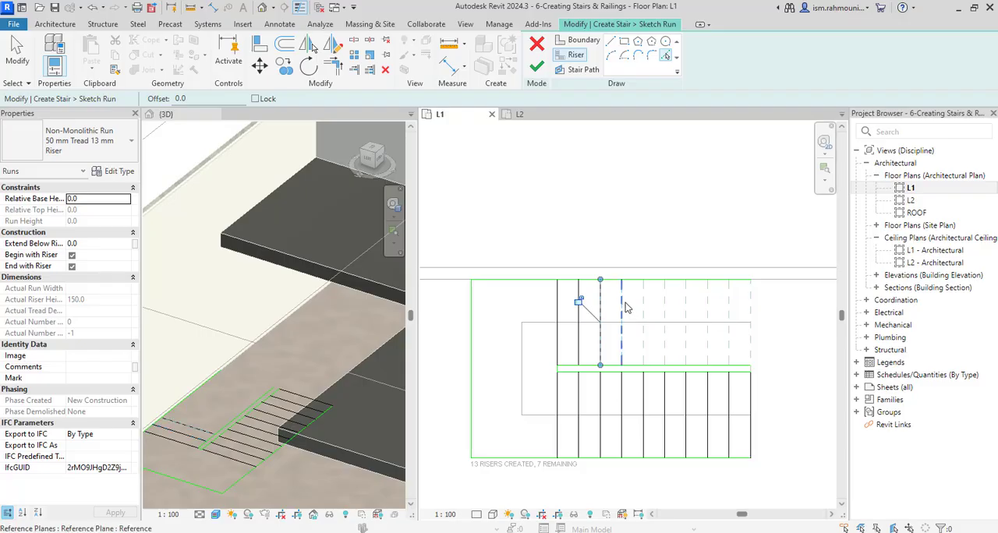
{"action": "left_click", "coordinate": [622, 308]}
{"action": "left_click", "coordinate": [643, 309]}
{"action": "left_click", "coordinate": [665, 310]}
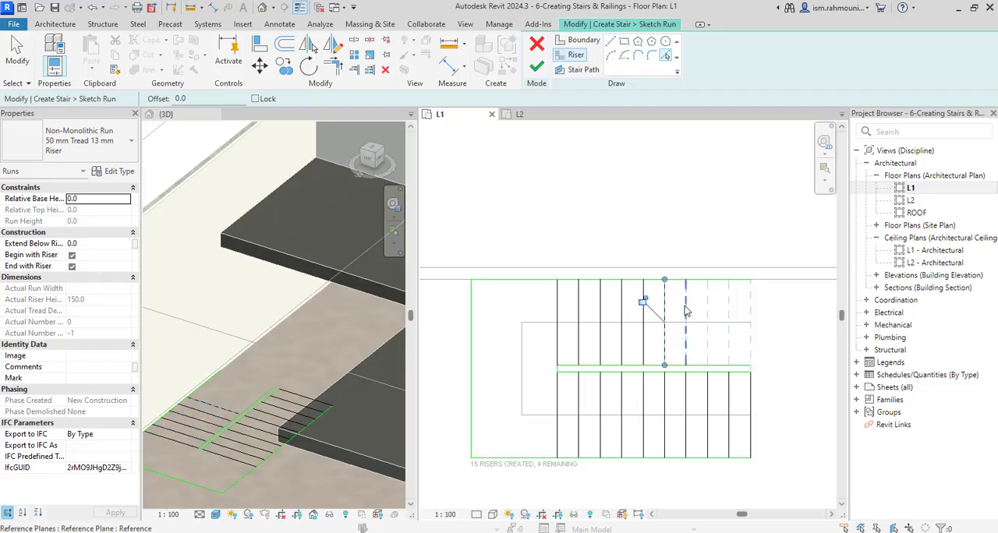
{"action": "left_click", "coordinate": [685, 310]}
{"action": "left_click", "coordinate": [708, 310]}
{"action": "left_click", "coordinate": [730, 310]}
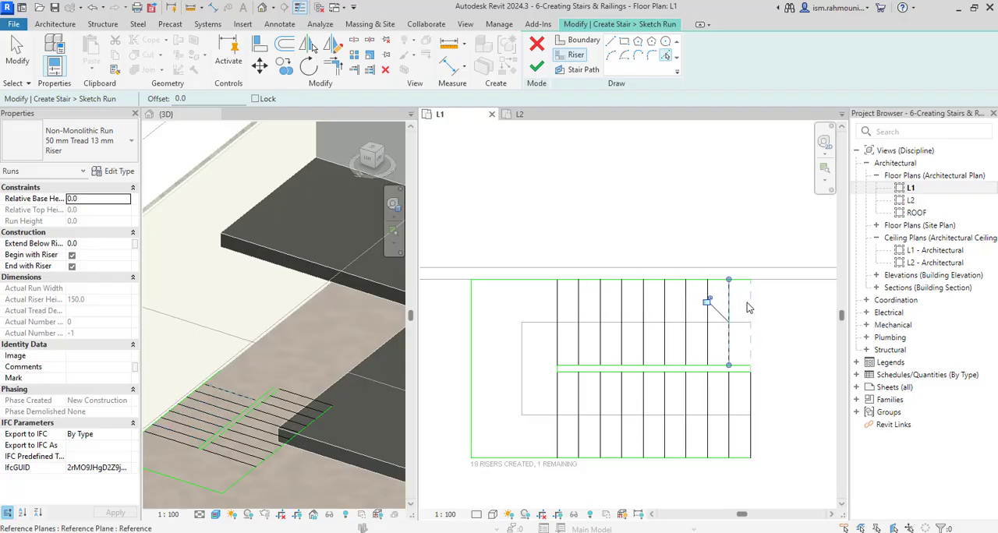
Draw the last riser line at the upper run's open end, from the inner boundary to the outer boundary
{"action": "left_click", "coordinate": [613, 43]}
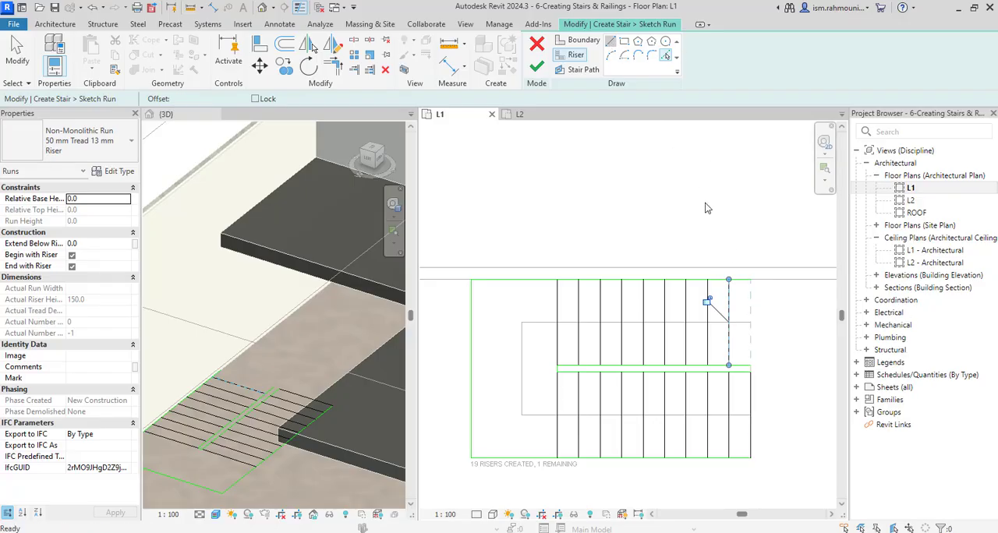
{"action": "left_click", "coordinate": [754, 361]}
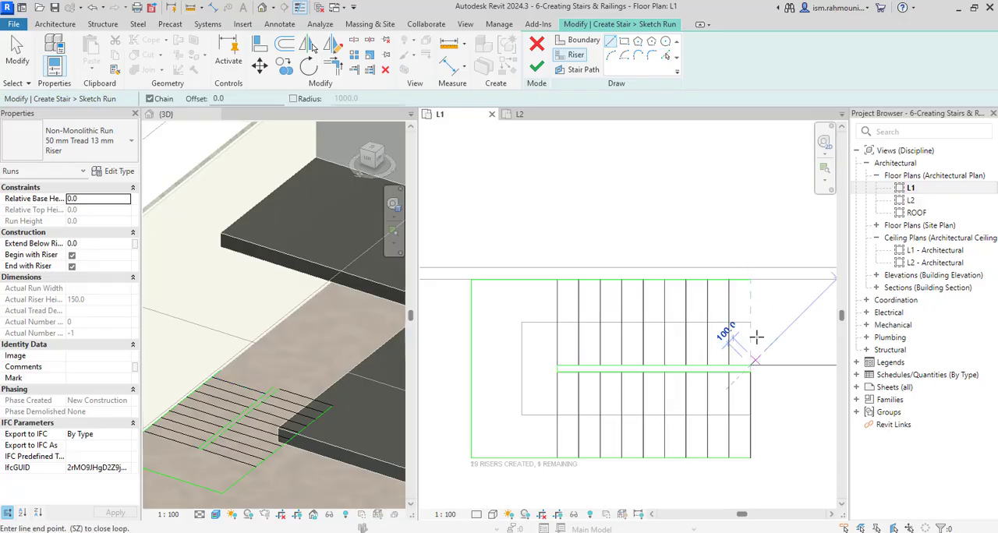
{"action": "left_click", "coordinate": [750, 279]}
{"action": "key", "text": "Escape"}
{"action": "key", "text": "Escape"}
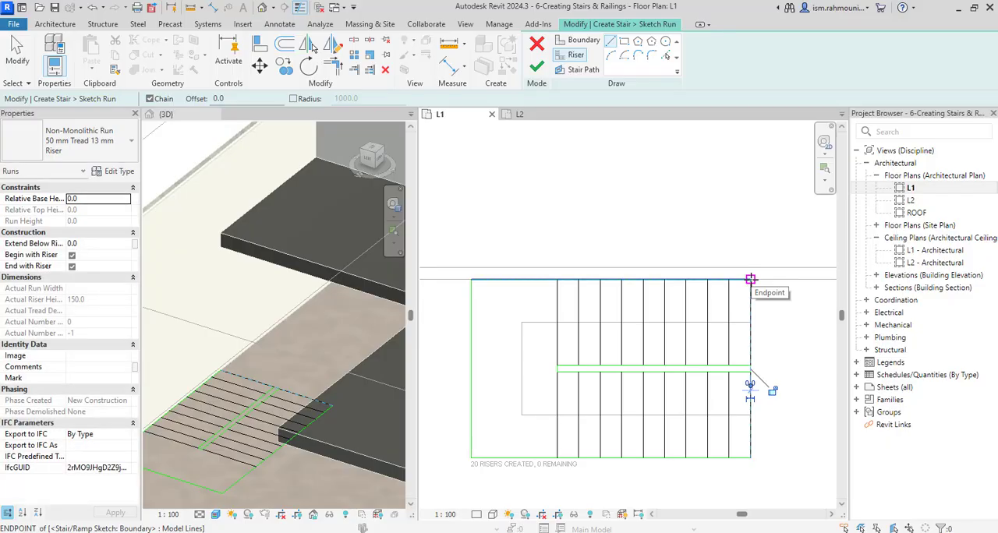
Draw the U-shaped stair path along the detail lines, from the lower run's first riser midpoint around the landing to the upper run's last riser midpoint
{"action": "left_click", "coordinate": [589, 72]}
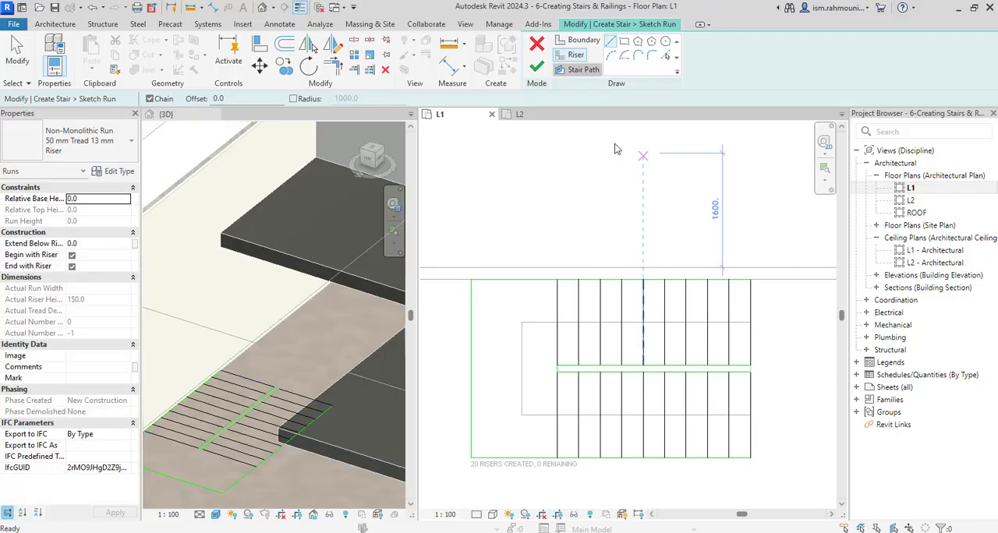
{"action": "left_click", "coordinate": [751, 414]}
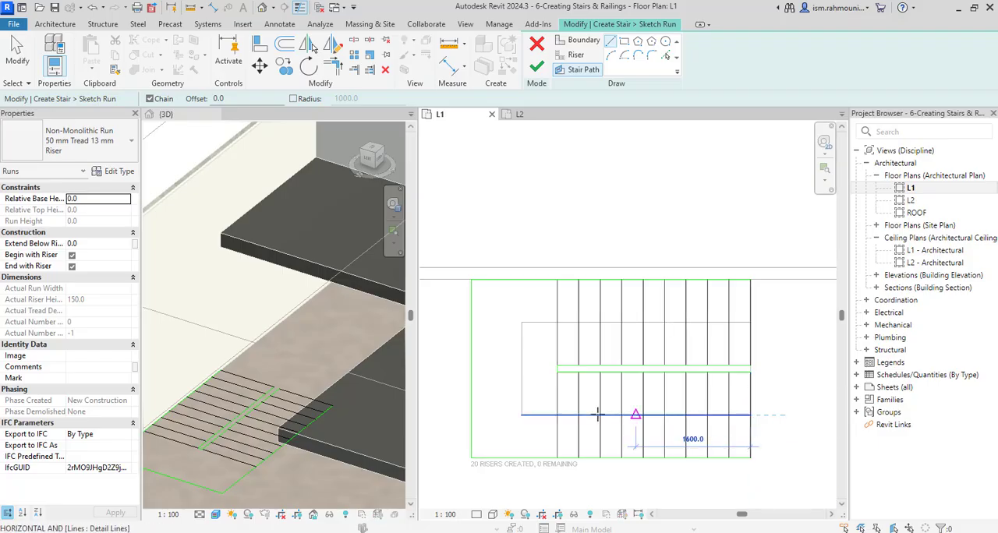
{"action": "left_click", "coordinate": [522, 414]}
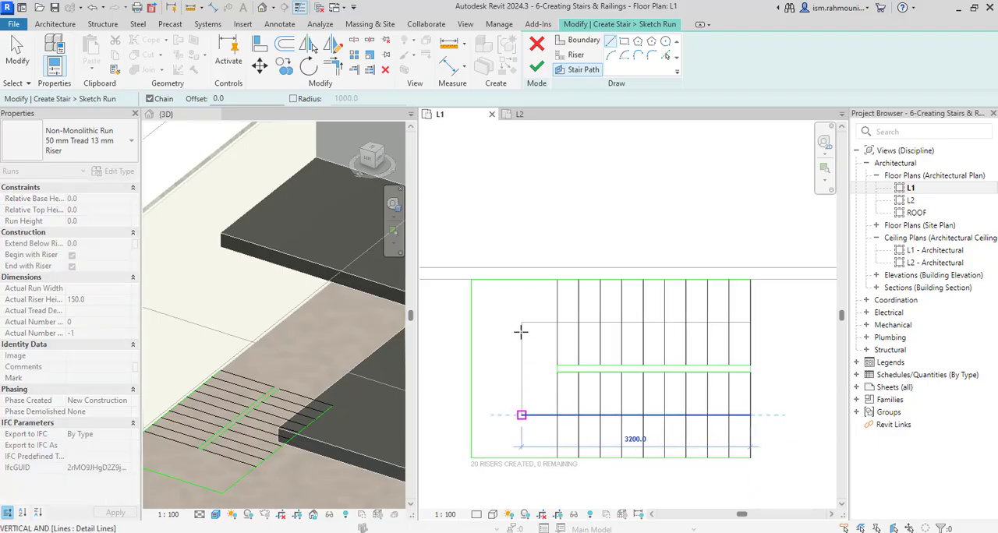
{"action": "left_click", "coordinate": [521, 322]}
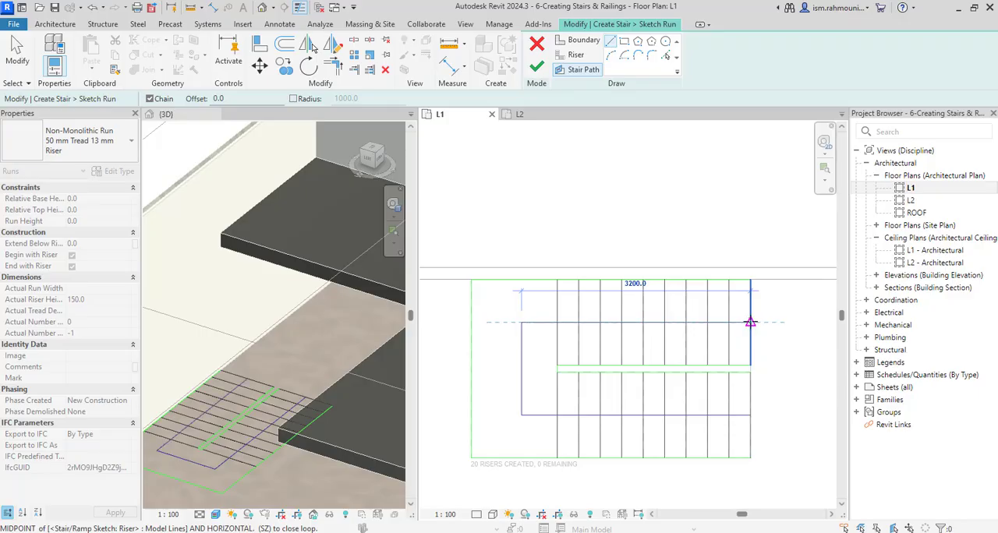
{"action": "left_click", "coordinate": [751, 322]}
{"action": "key", "text": "Escape"}
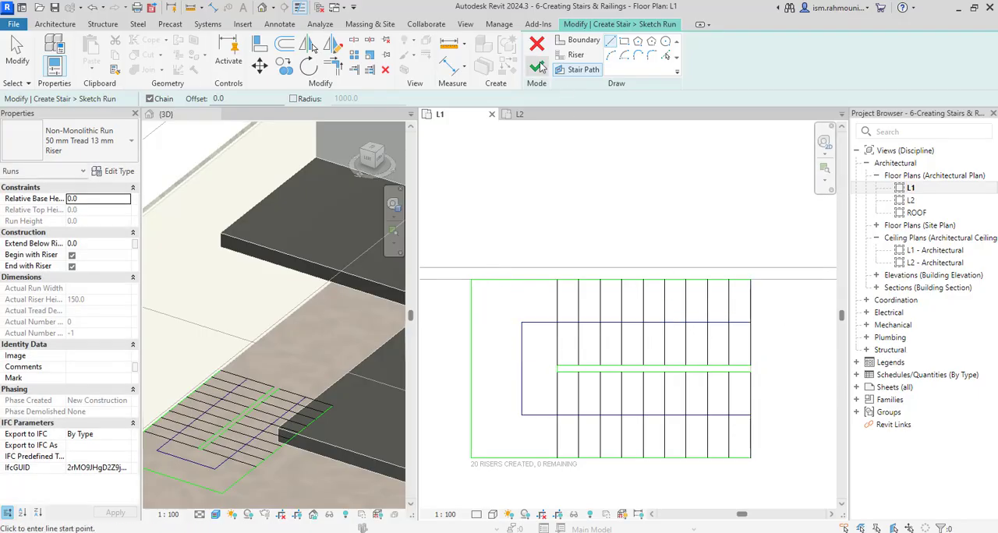
Finish the run sketch and flip the stair's direction
{"action": "left_click", "coordinate": [538, 67]}
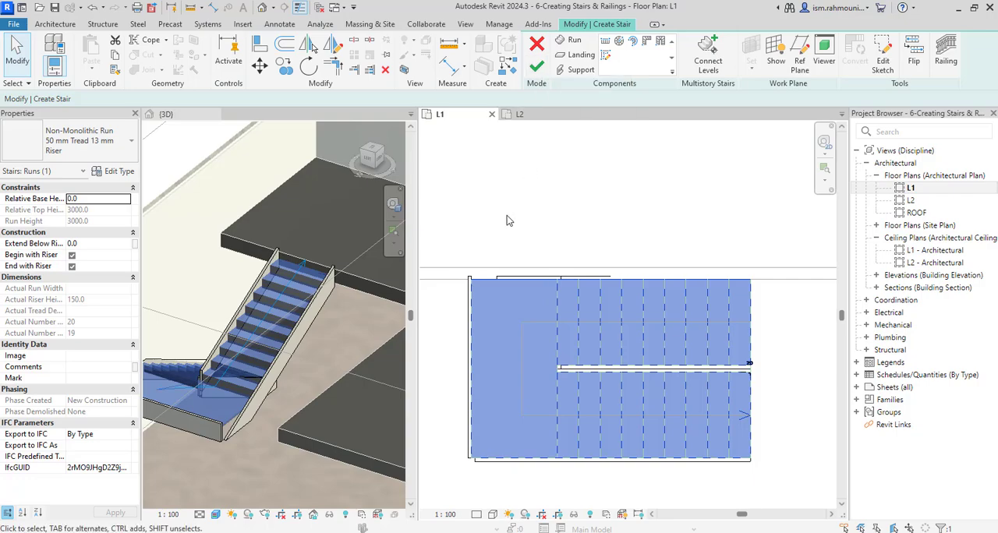
{"action": "left_click", "coordinate": [915, 56]}
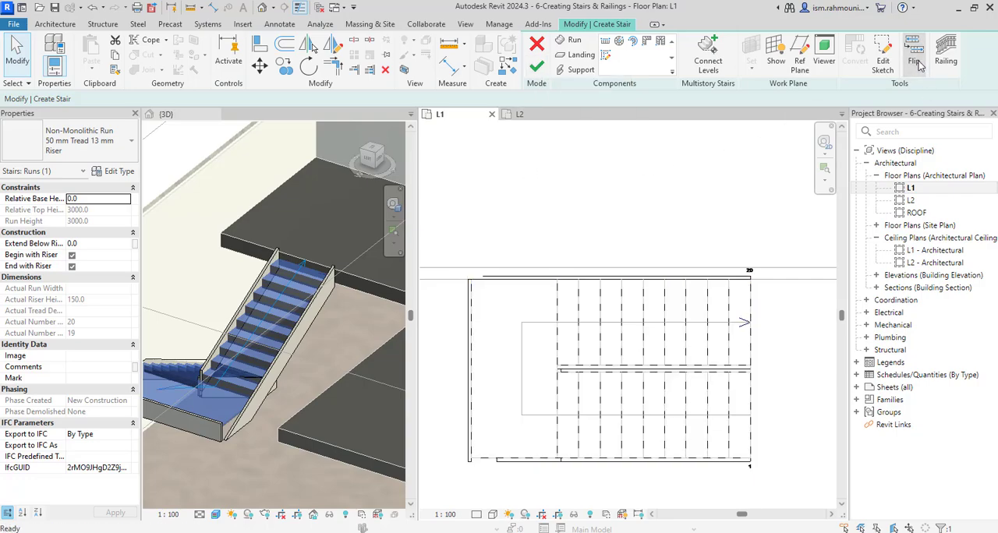